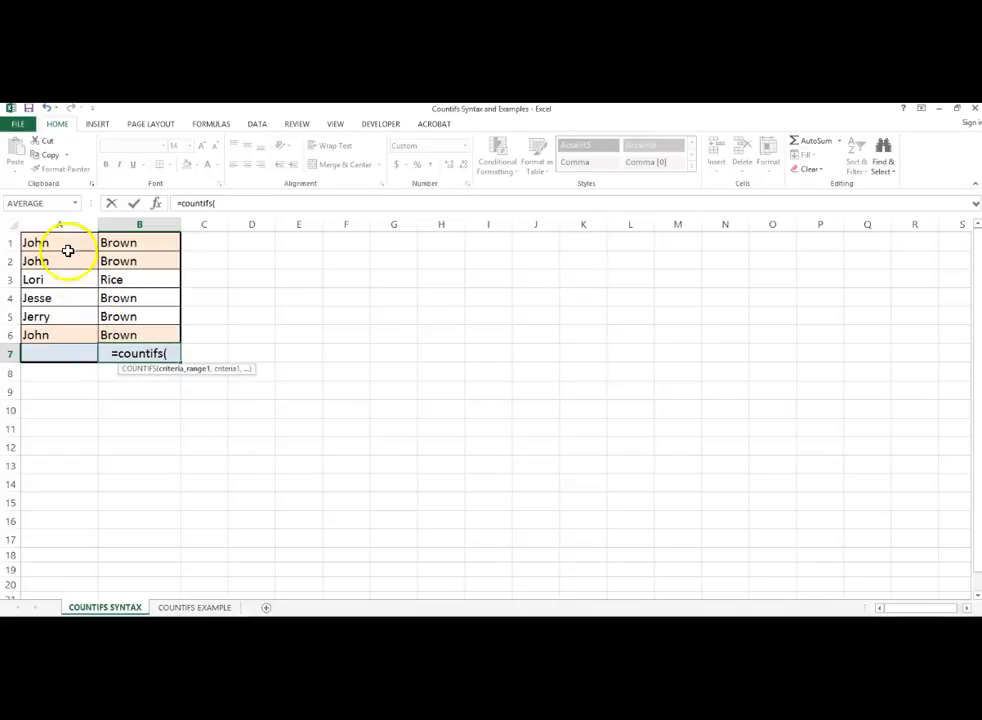
- Add range A1:A6 and the repeated first name from cell A1 as the first criteria pair of the COUNTIFS formula in B7
{"action": "left_click_drag", "start_coordinate": [70, 240], "coordinate": [53, 335]}
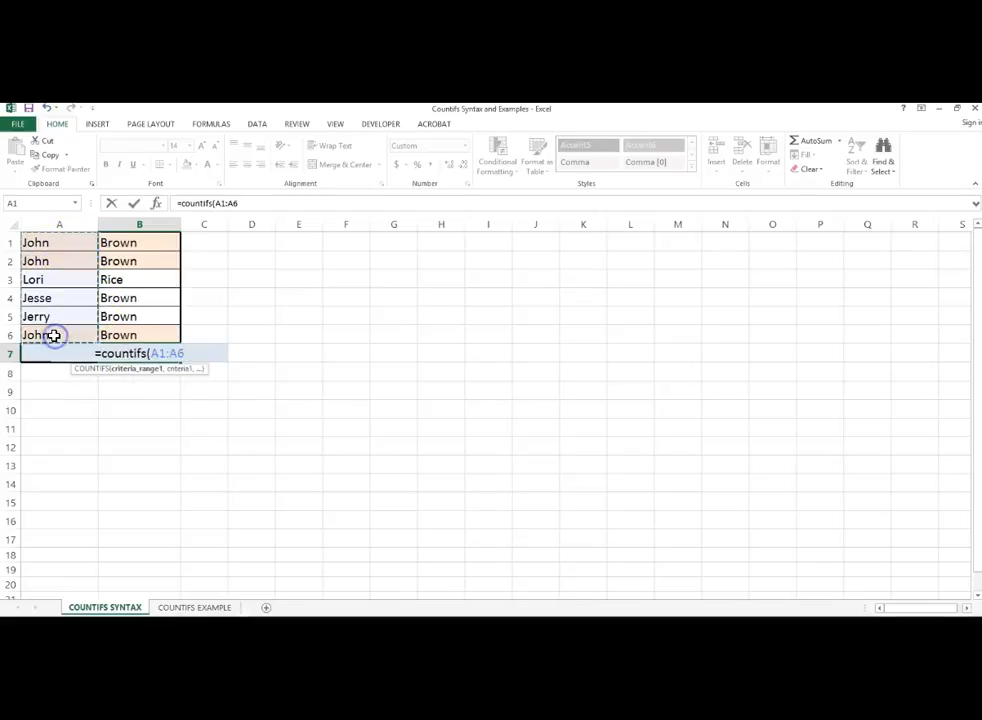
{"action": "type", "text": ",\""}
{"action": "type", "text": "Jo"}
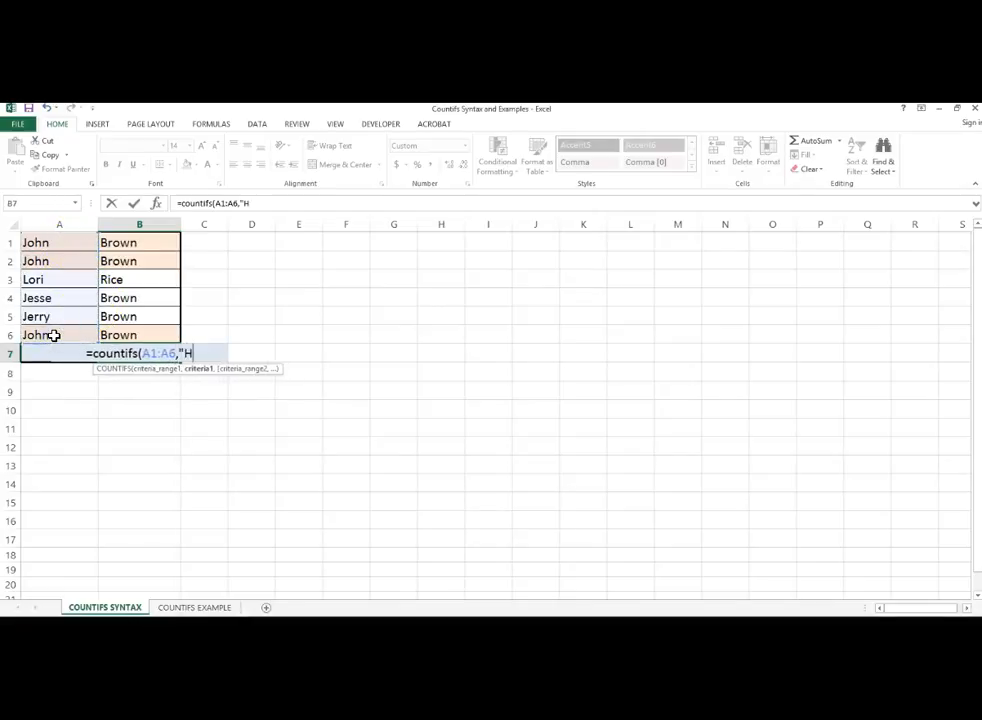
{"action": "key", "text": "BackSpace"}
{"action": "key", "text": "BackSpace"}
{"action": "type", "text": "John\","}
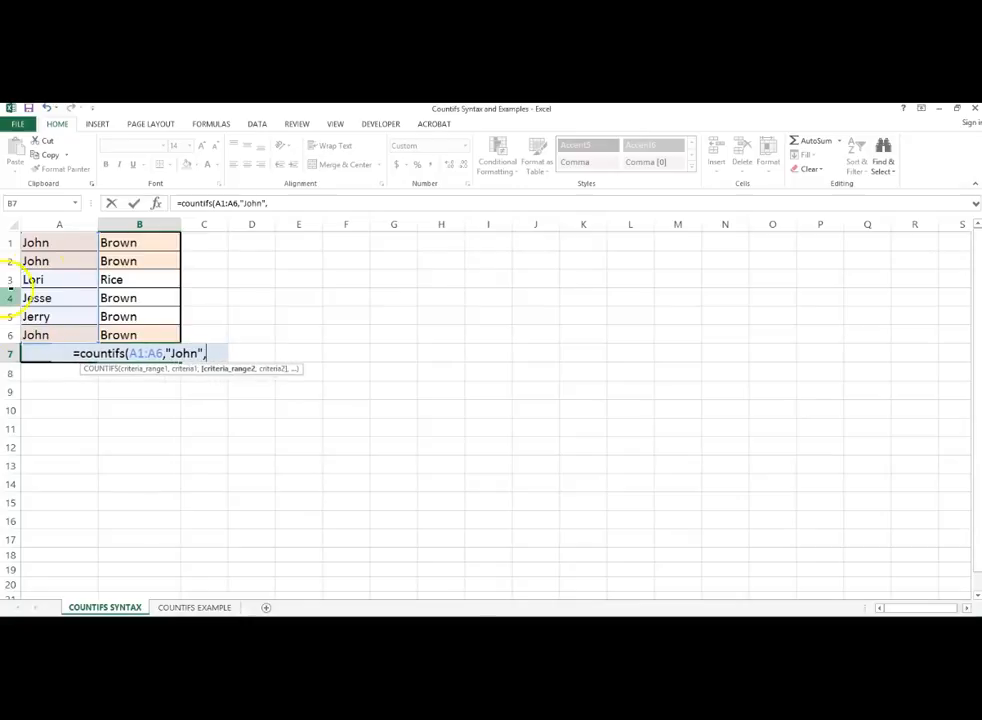
- Complete the B7 formula with range B1:B6 and the surname from cell B1 as the second criteria pair
{"action": "left_click", "coordinate": [128, 244]}
{"action": "left_click_drag", "start_coordinate": [125, 254], "coordinate": [114, 333]}
{"action": "type", "text": ",\"Brown"}
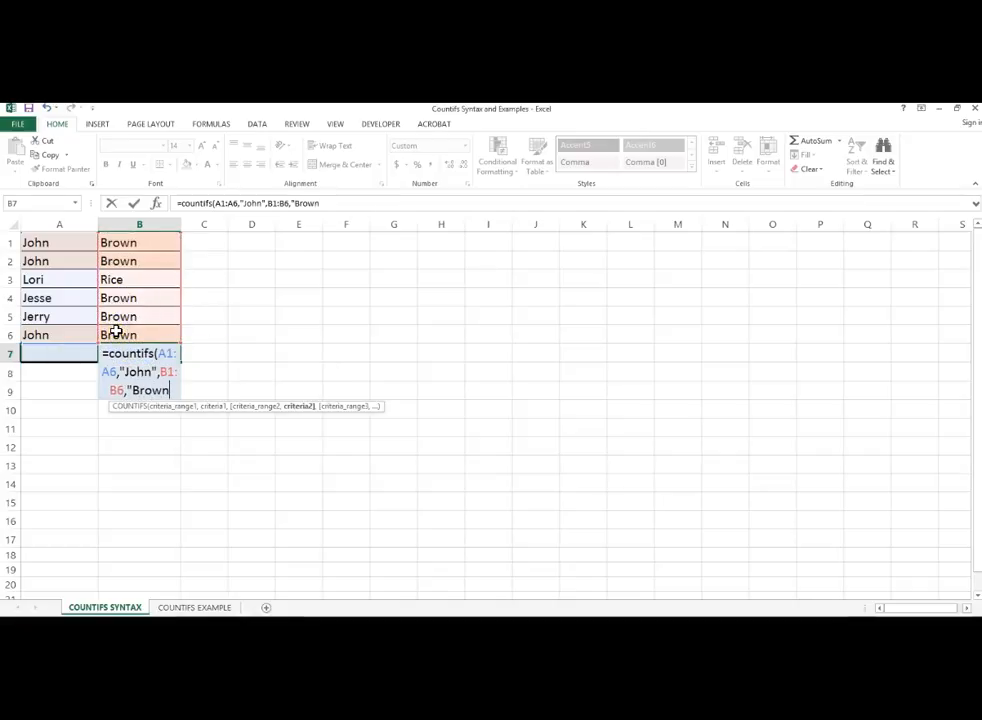
{"action": "type", "text": "\")"}
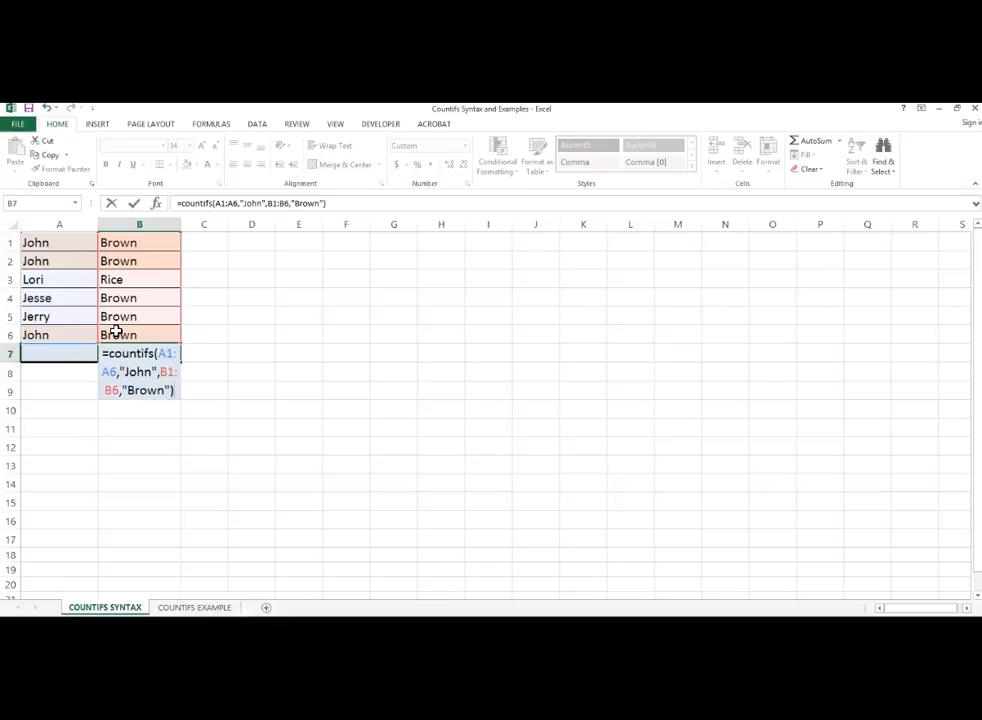
{"action": "key", "text": "Return"}
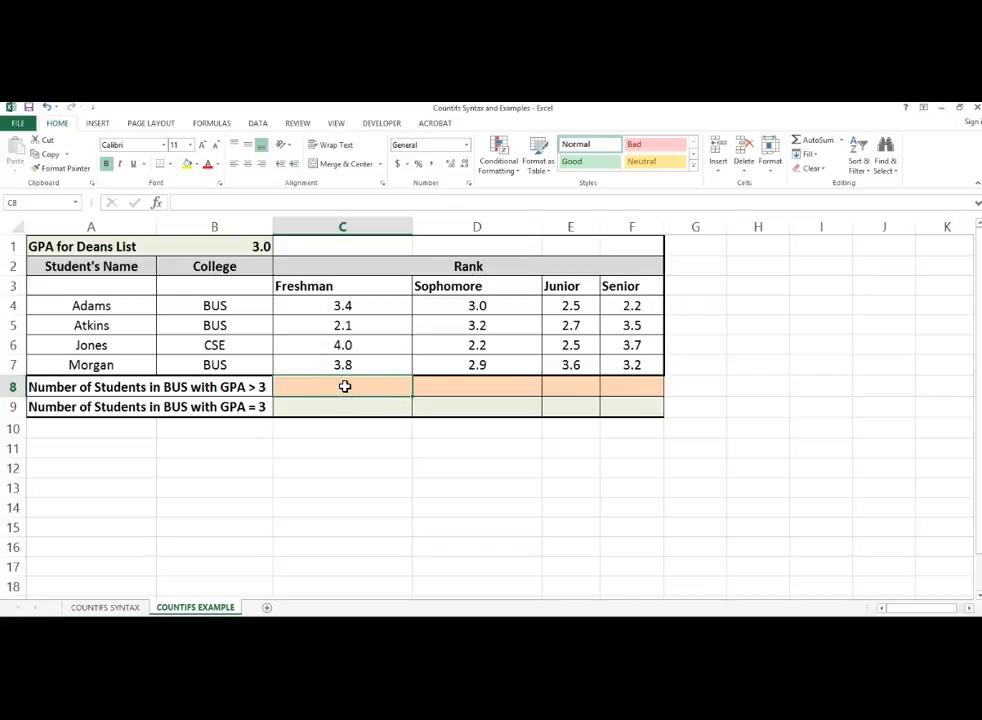
- Start a COUNTIFS formula in C8 with college range B4:B7 and the criterion "BUS"
{"action": "type", "text": "=co"}
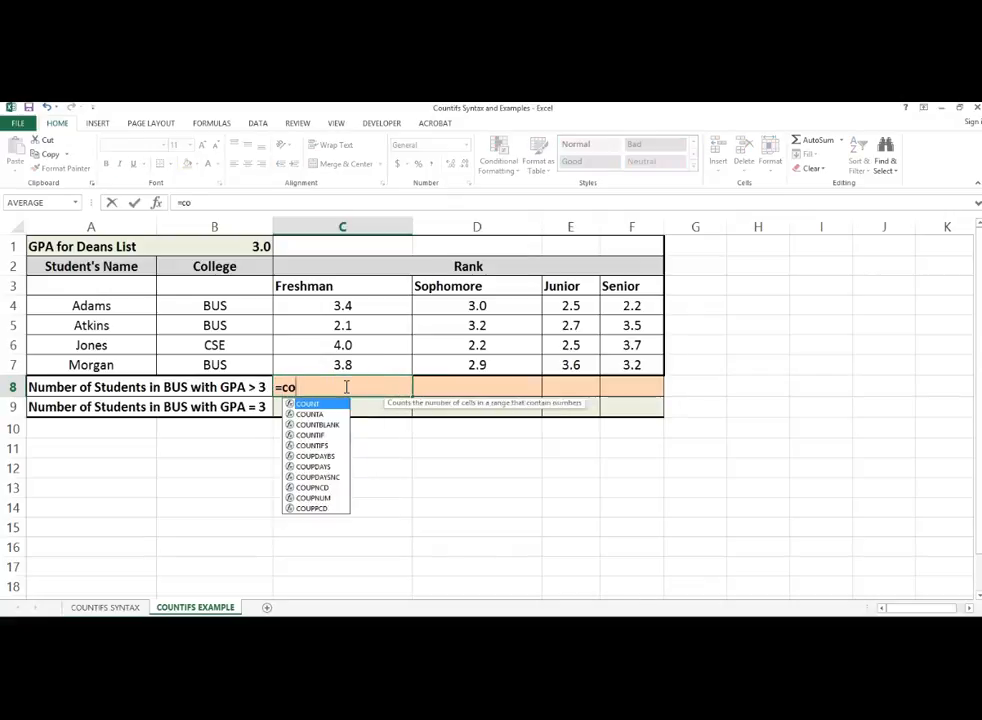
{"action": "type", "text": "untifs"}
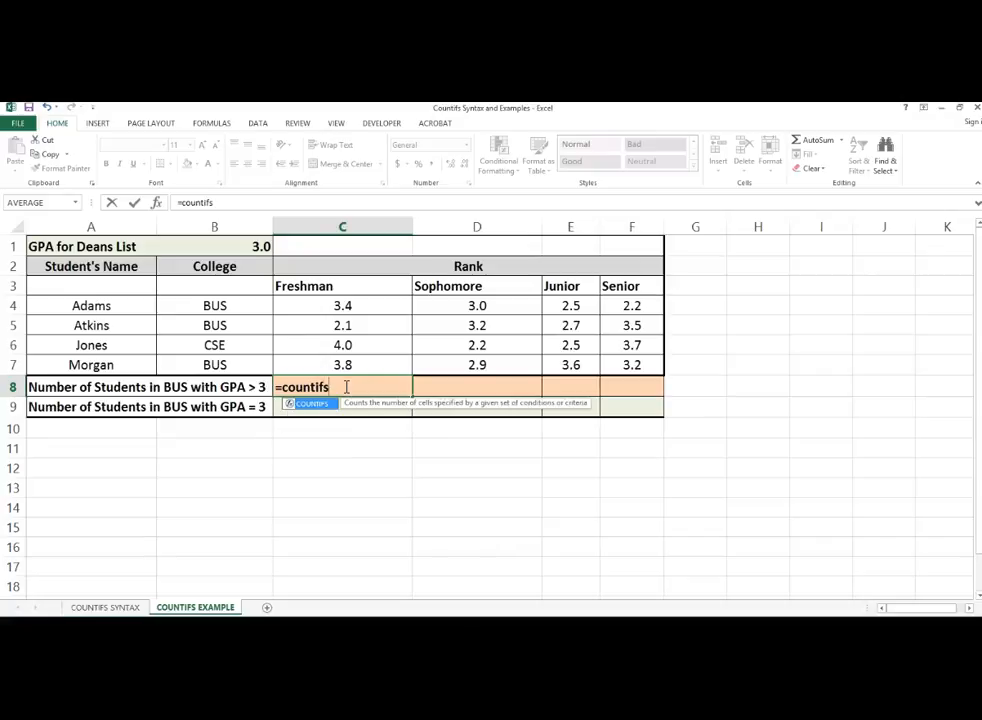
{"action": "type", "text": "("}
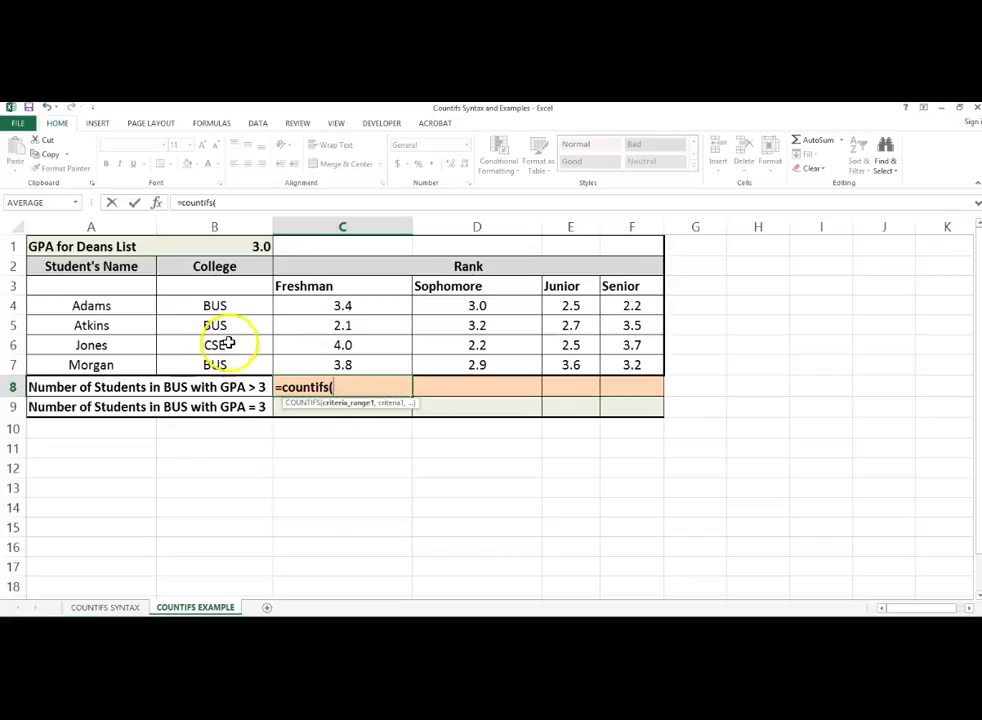
{"action": "left_click_drag", "start_coordinate": [241, 303], "coordinate": [246, 357]}
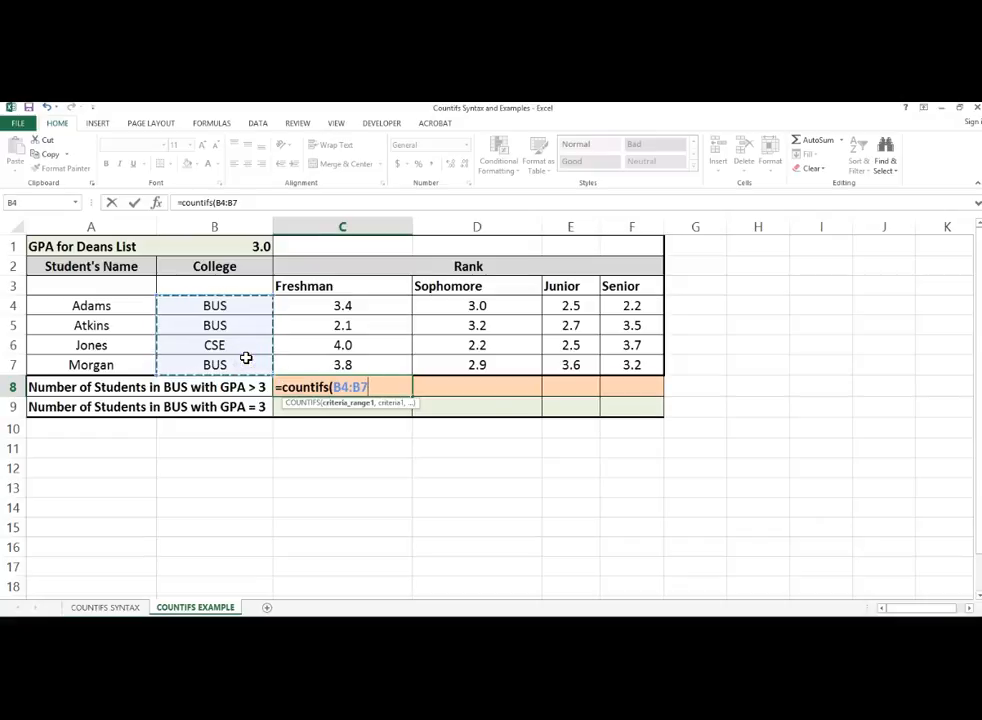
{"action": "type", "text": ",\"BUS\""}
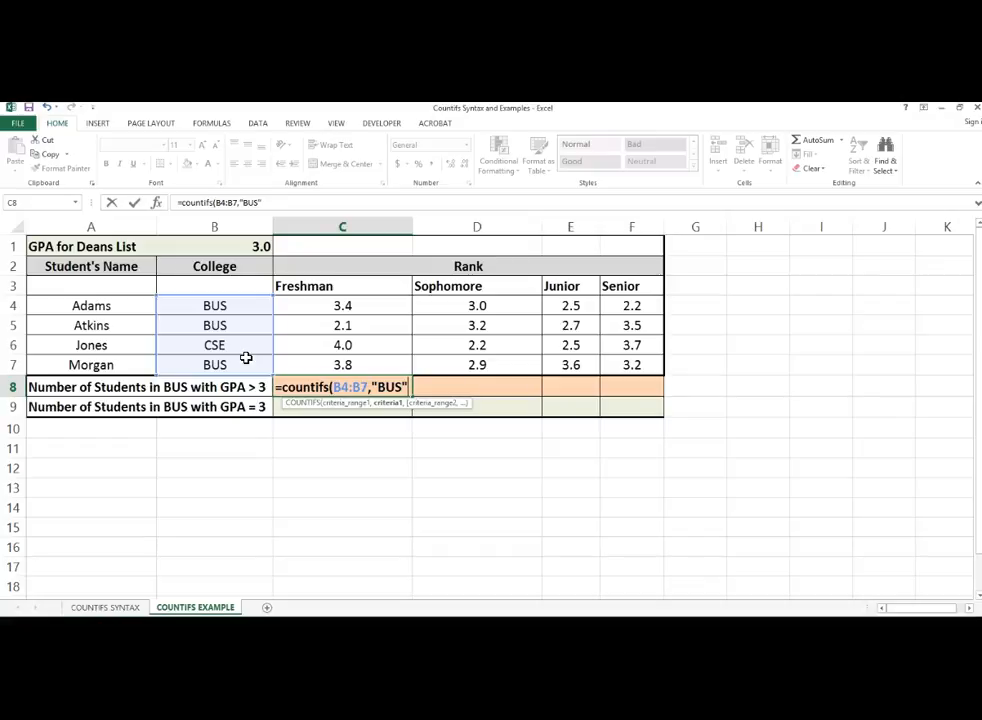
{"action": "type", "text": ","}
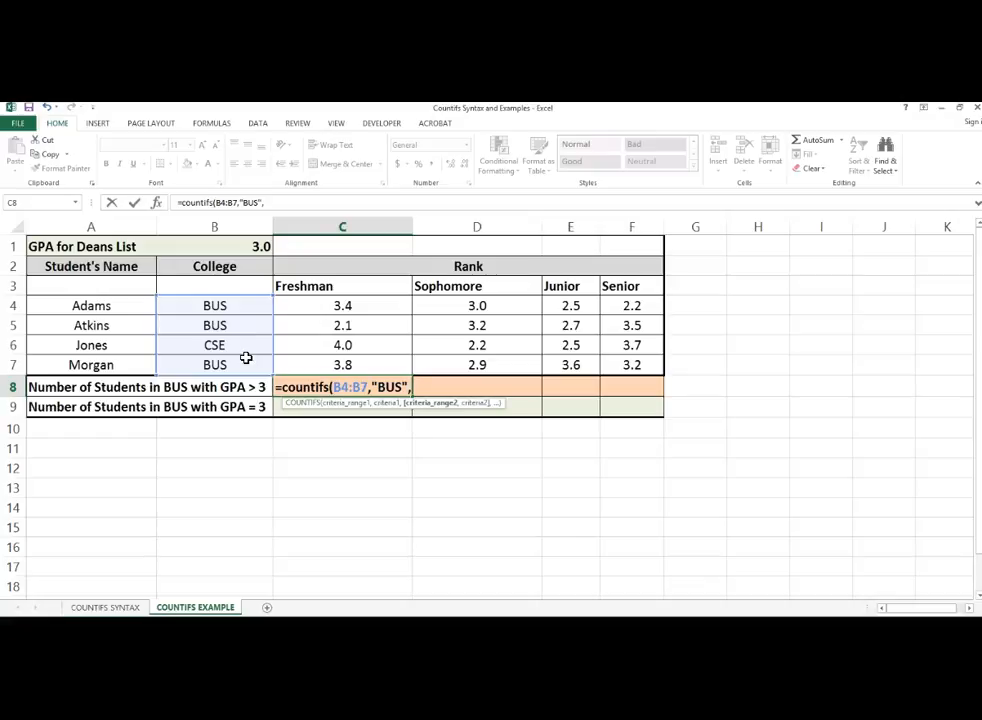
- Complete the C8 formula with Freshman GPA range C4:C7 and the criterion ">"&B1
{"action": "left_click", "coordinate": [336, 309]}
{"action": "left_click_drag", "start_coordinate": [334, 318], "coordinate": [327, 357]}
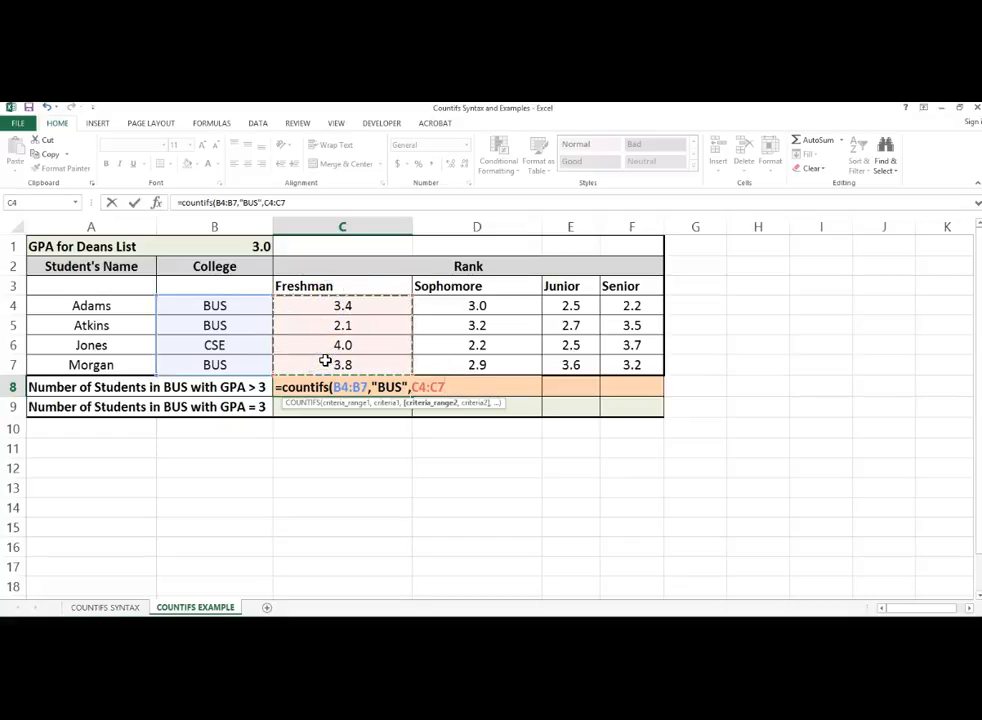
{"action": "type", "text": ","}
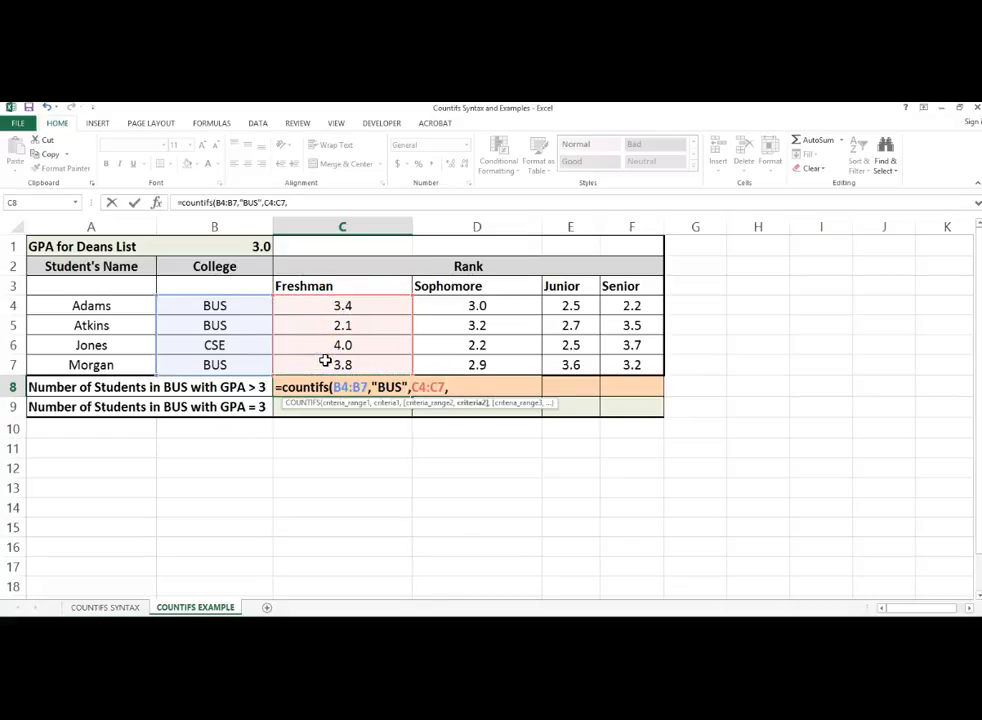
{"action": "type", "text": "'"}
{"action": "key", "text": "BackSpace"}
{"action": "type", "text": "\">\","}
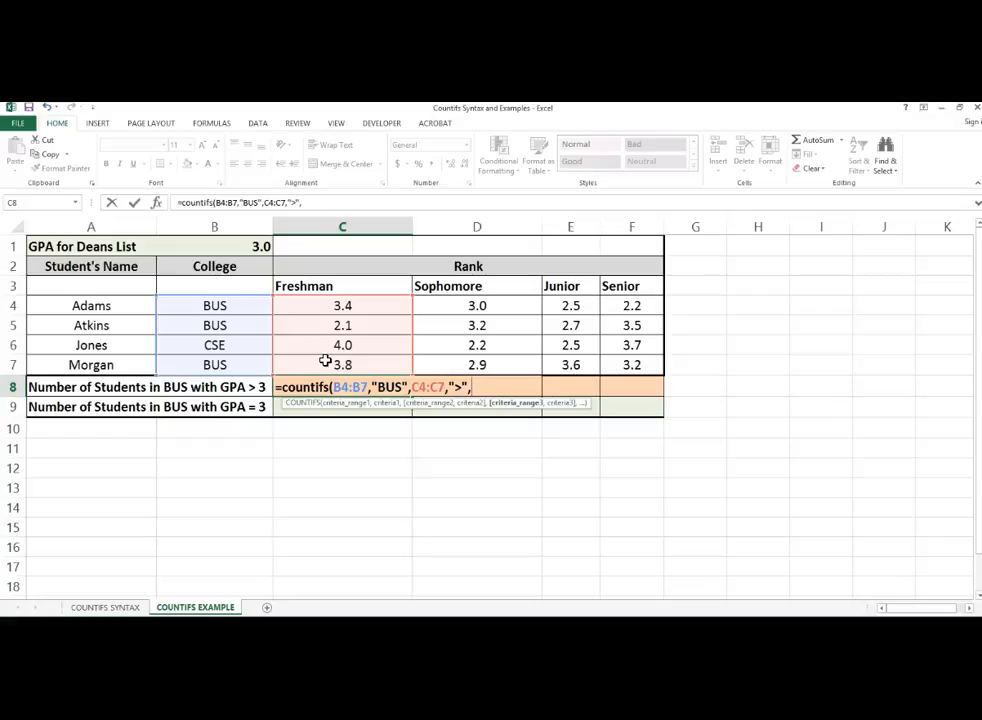
{"action": "key", "text": "BackSpace"}
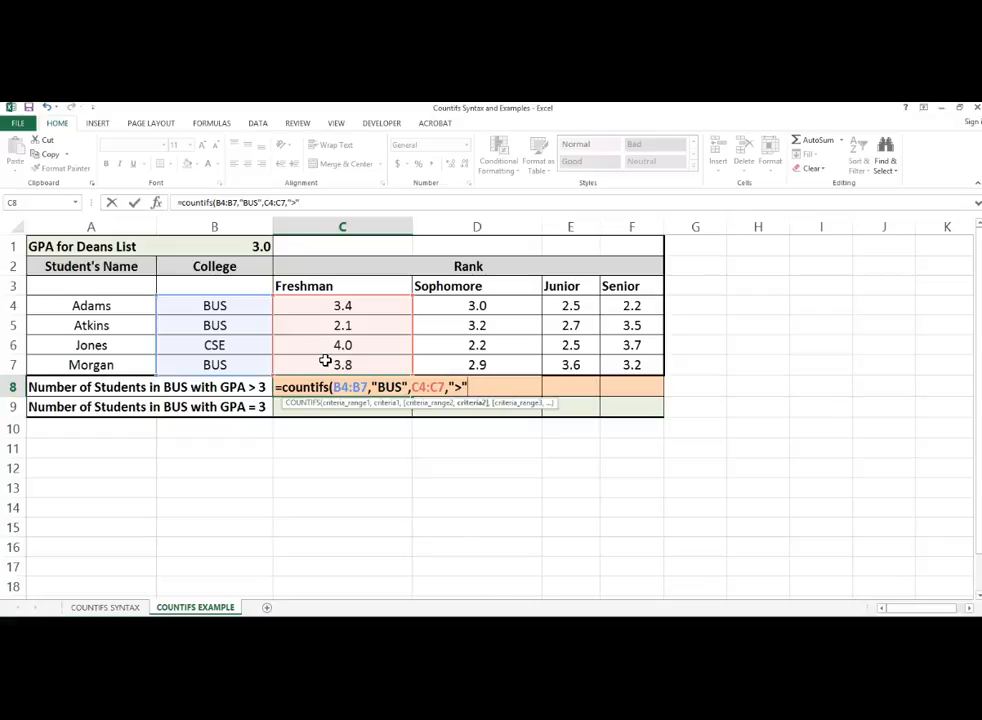
{"action": "type", "text": "&"}
{"action": "left_click", "coordinate": [257, 248]}
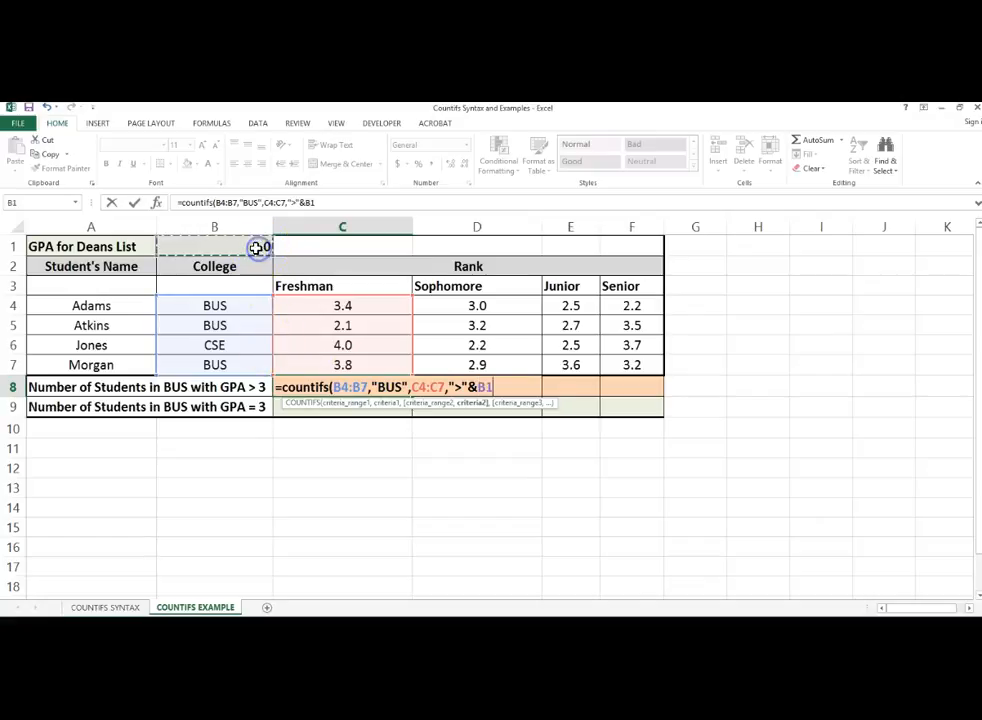
{"action": "key", "text": "Return"}
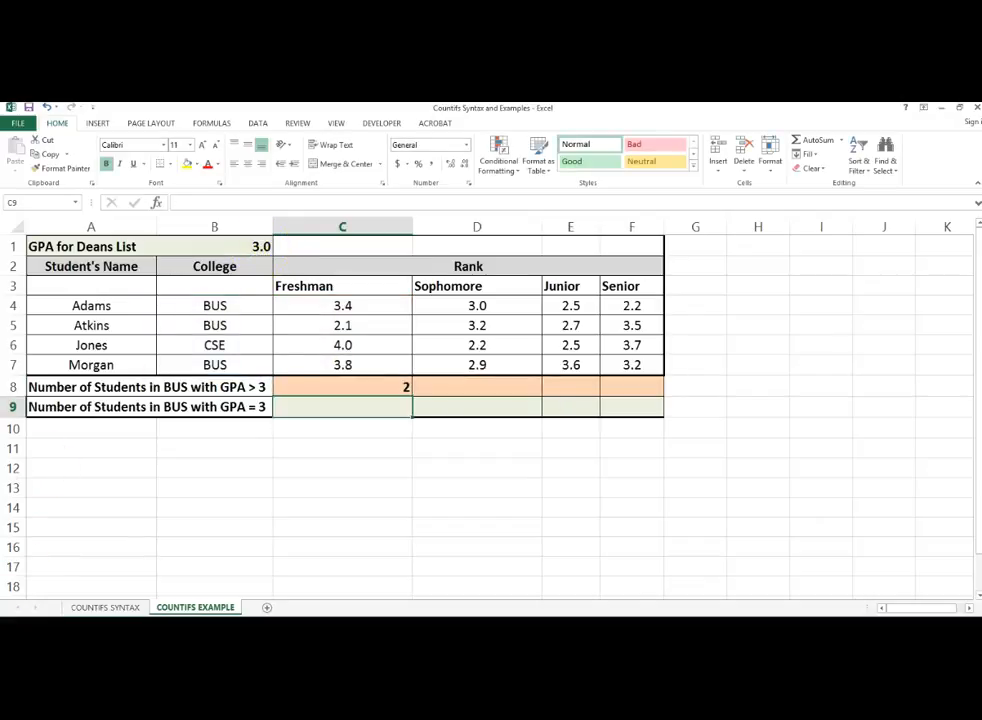
- Display the sheet's formulas and copy the C8 formula to D8 to check how its references shift
{"action": "key", "text": "Up"}
{"action": "key", "text": "ctrl+grave"}
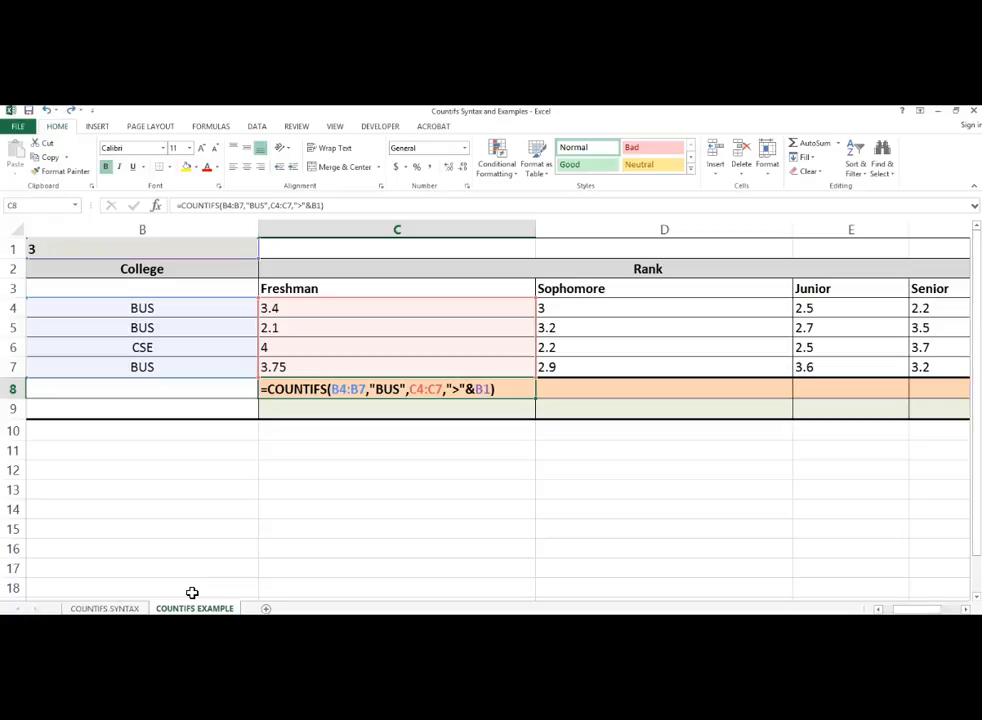
{"action": "left_click", "coordinate": [504, 388]}
{"action": "left_click_drag", "start_coordinate": [535, 401], "coordinate": [745, 383]}
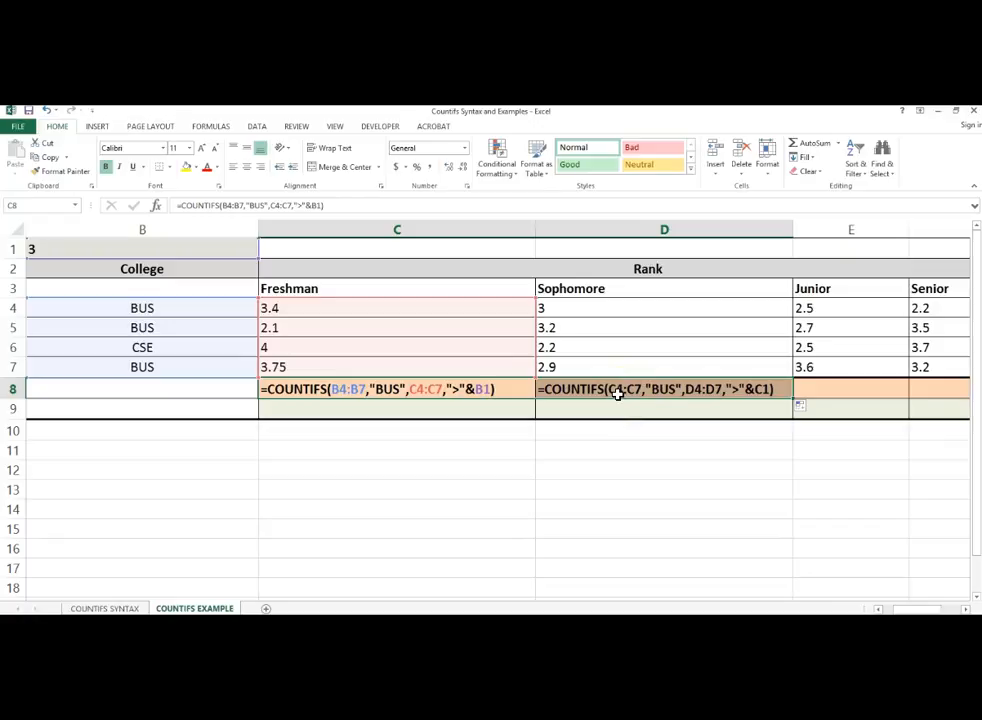
- Lock column B in the C8 formula by changing its references to $B4:$B7 and $B1
{"action": "double_click", "coordinate": [338, 389]}
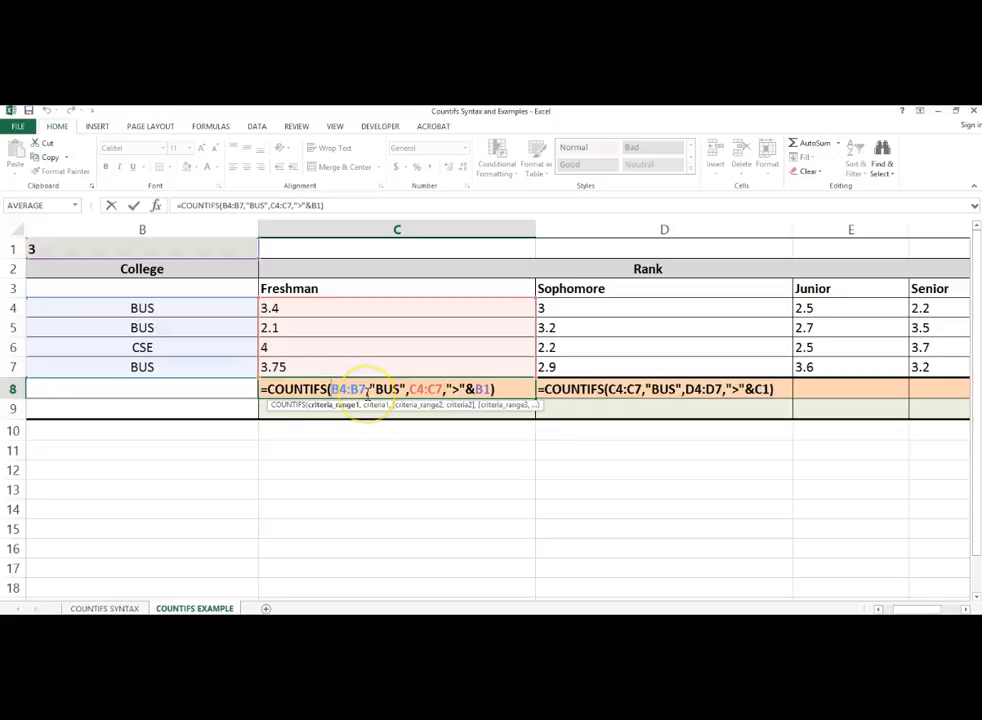
{"action": "type", "text": "$"}
{"action": "left_click", "coordinate": [358, 393]}
{"action": "type", "text": "$"}
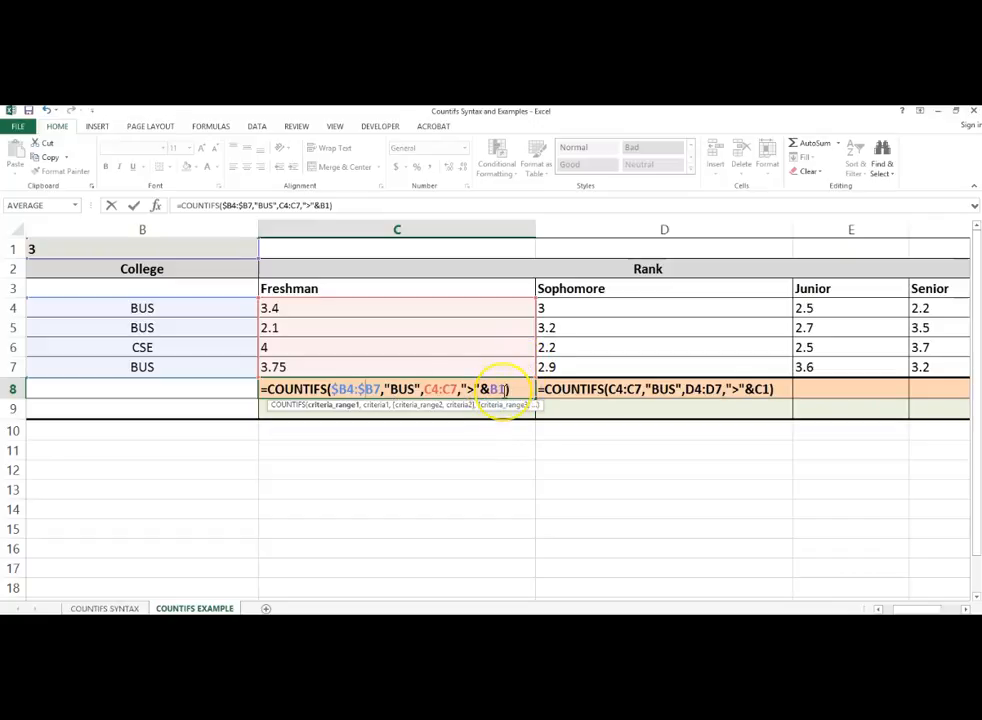
{"action": "left_click", "coordinate": [491, 390]}
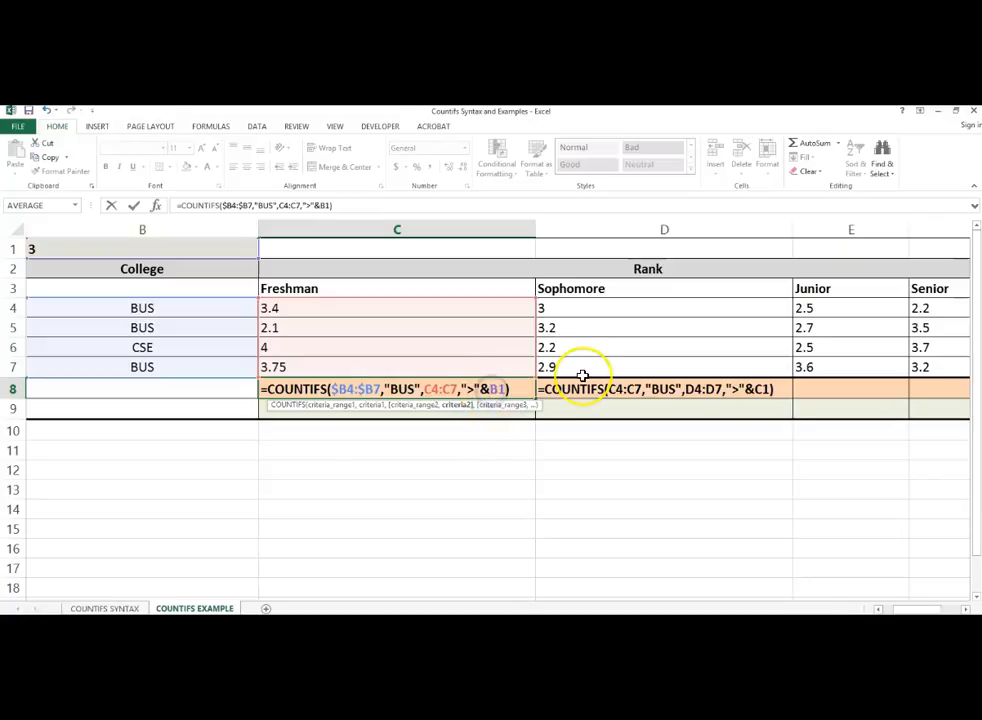
{"action": "type", "text": "$"}
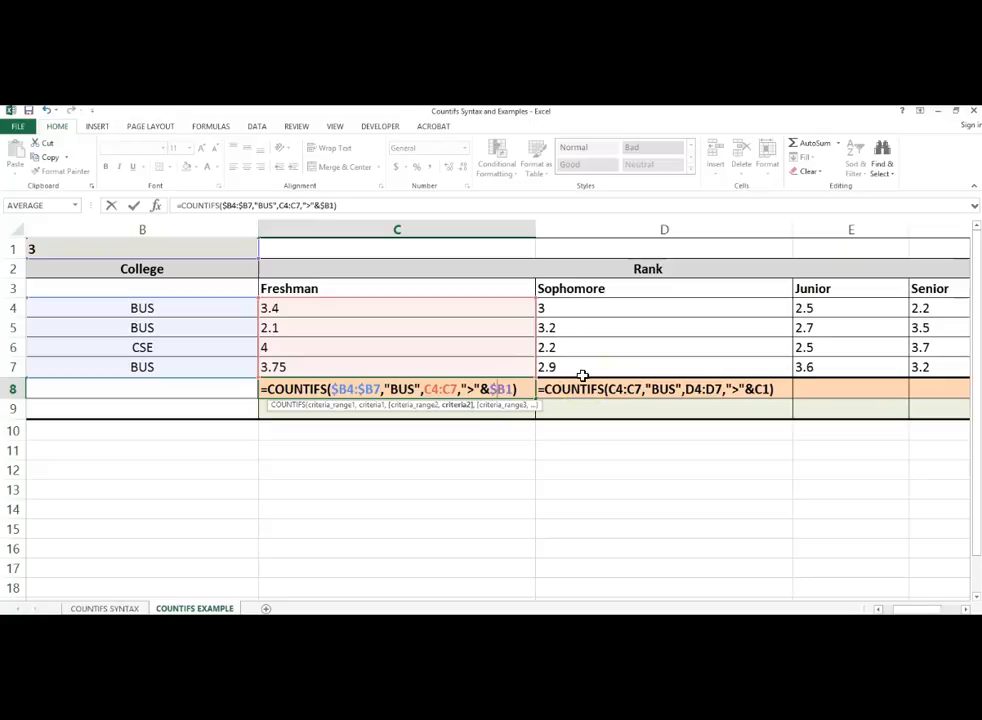
{"action": "key", "text": "Return"}
- Copy the C8 formula across D8:F8 and switch the sheet back to displaying results
{"action": "double_click", "coordinate": [213, 388]}
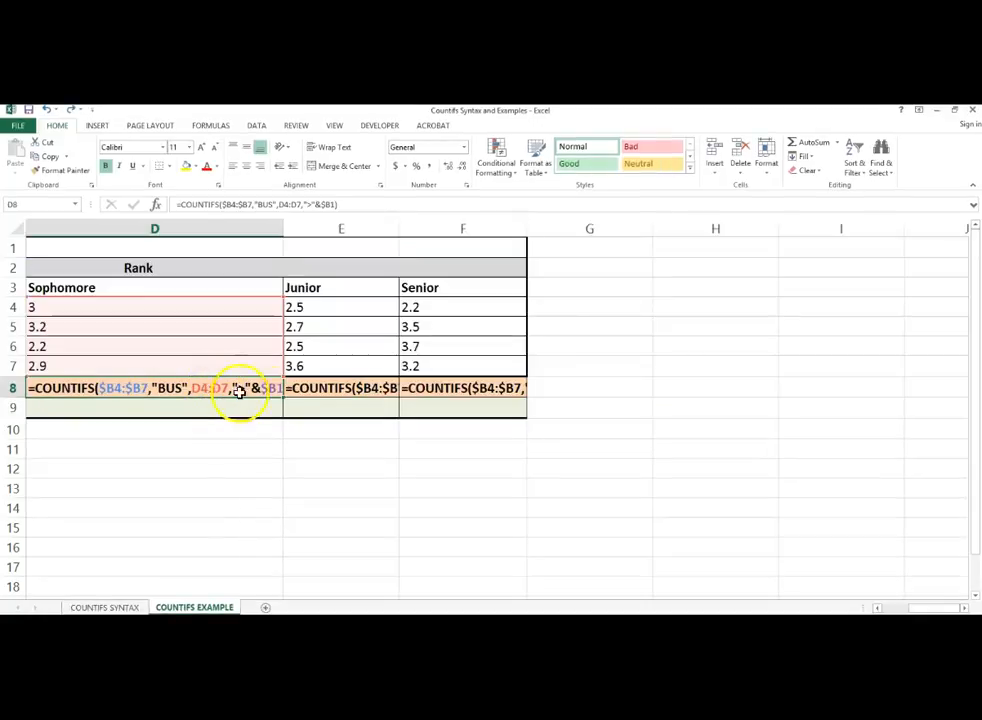
{"action": "left_click_drag", "start_coordinate": [447, 398], "coordinate": [495, 393]}
{"action": "key", "text": "ctrl+grave"}
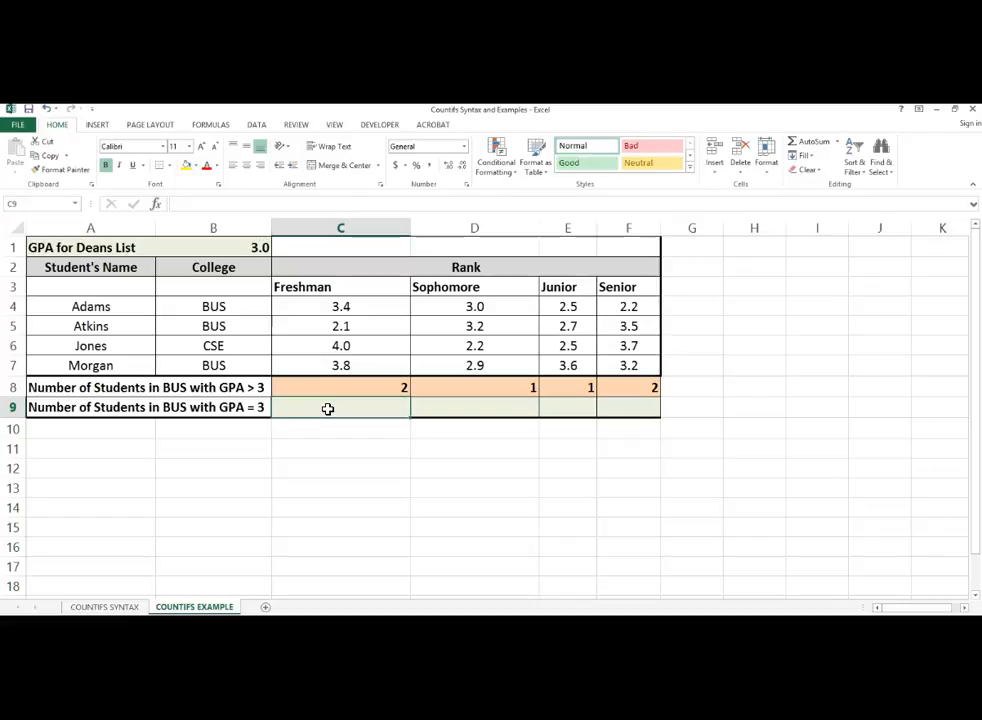
- Start a COUNTIFS formula in C9 with college range B4:B7 and the criterion "BUS"
{"action": "type", "text": "="}
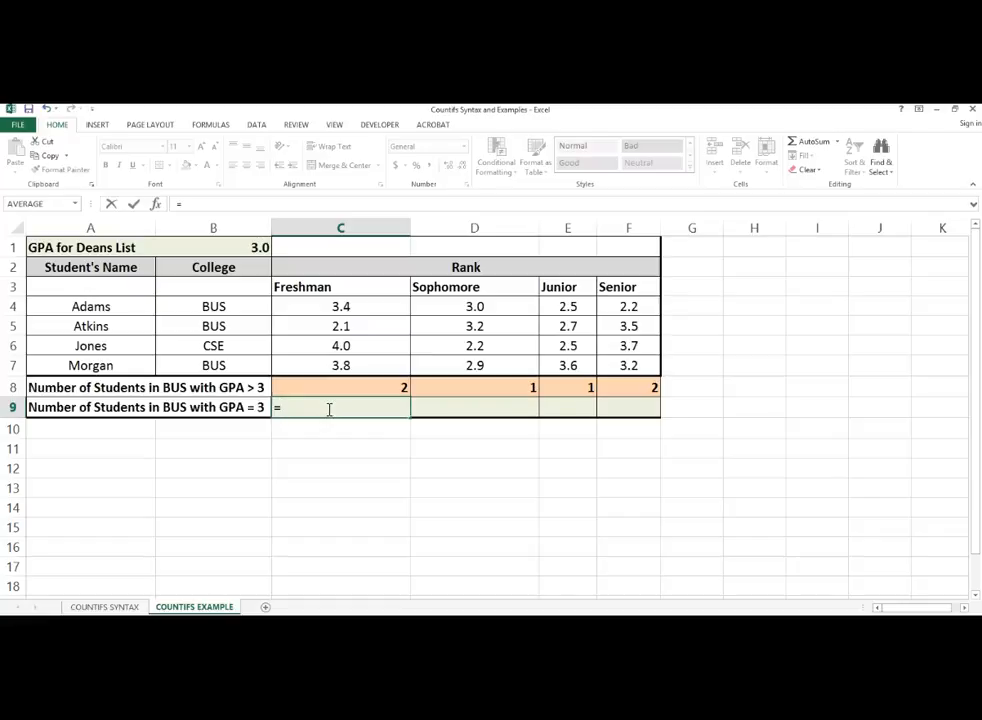
{"action": "type", "text": "countifs"}
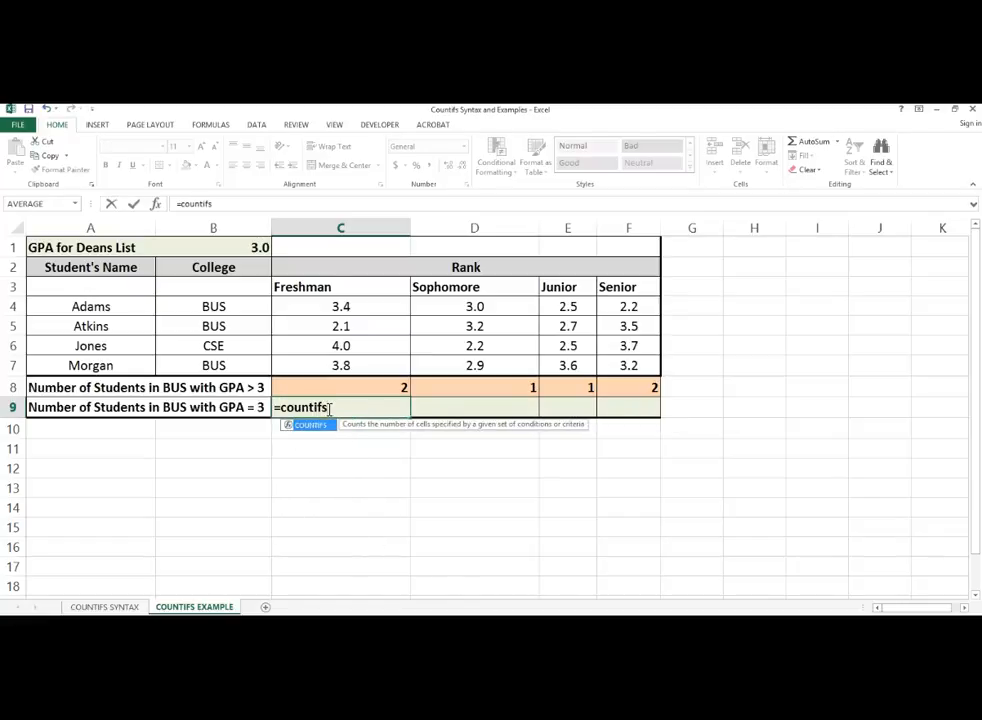
{"action": "type", "text": "("}
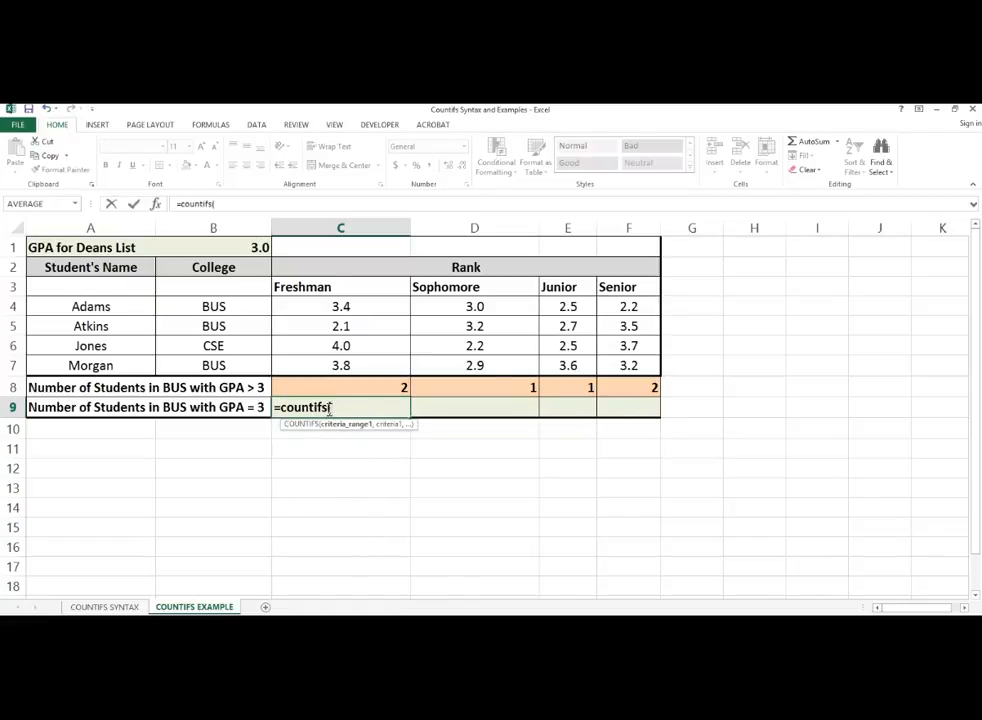
{"action": "left_click_drag", "start_coordinate": [244, 304], "coordinate": [241, 363]}
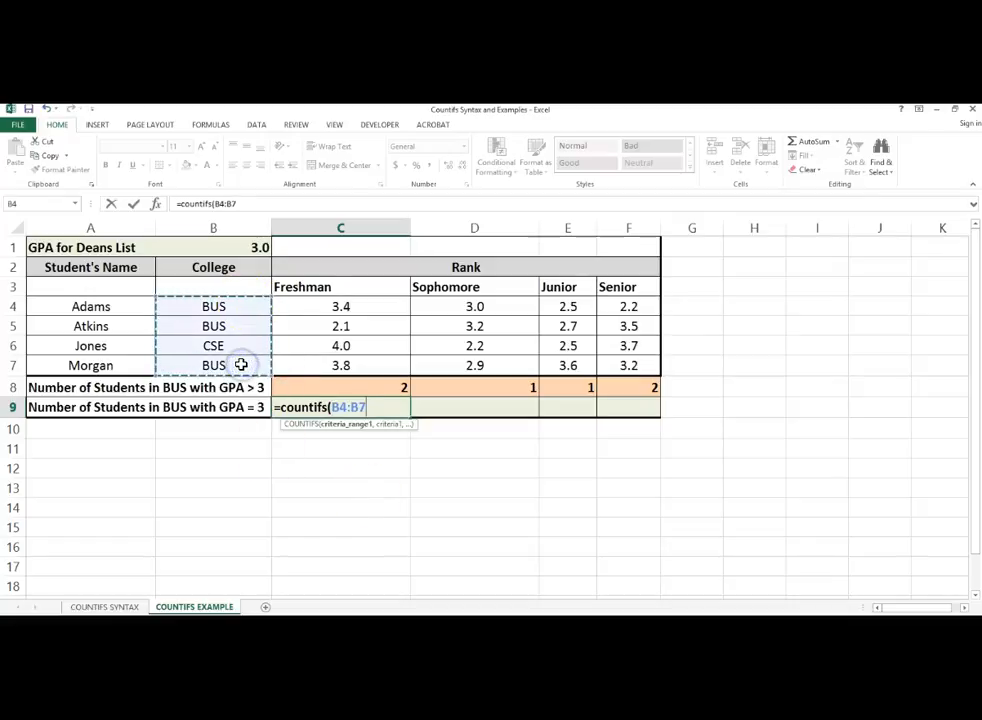
{"action": "type", "text": ",\"BUS"}
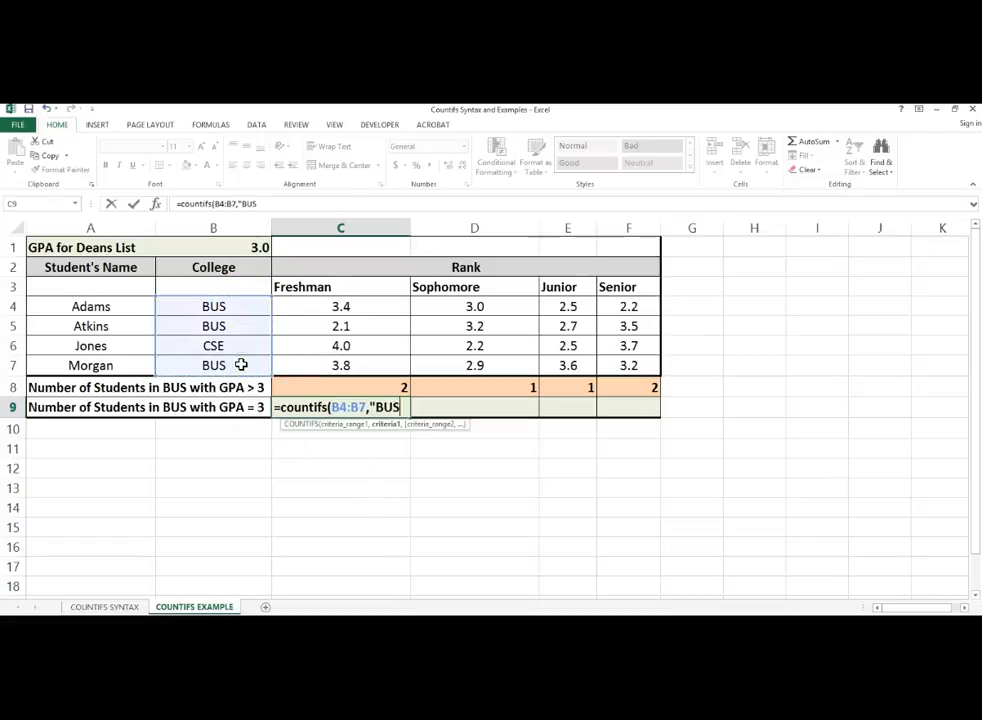
{"action": "type", "text": "\","}
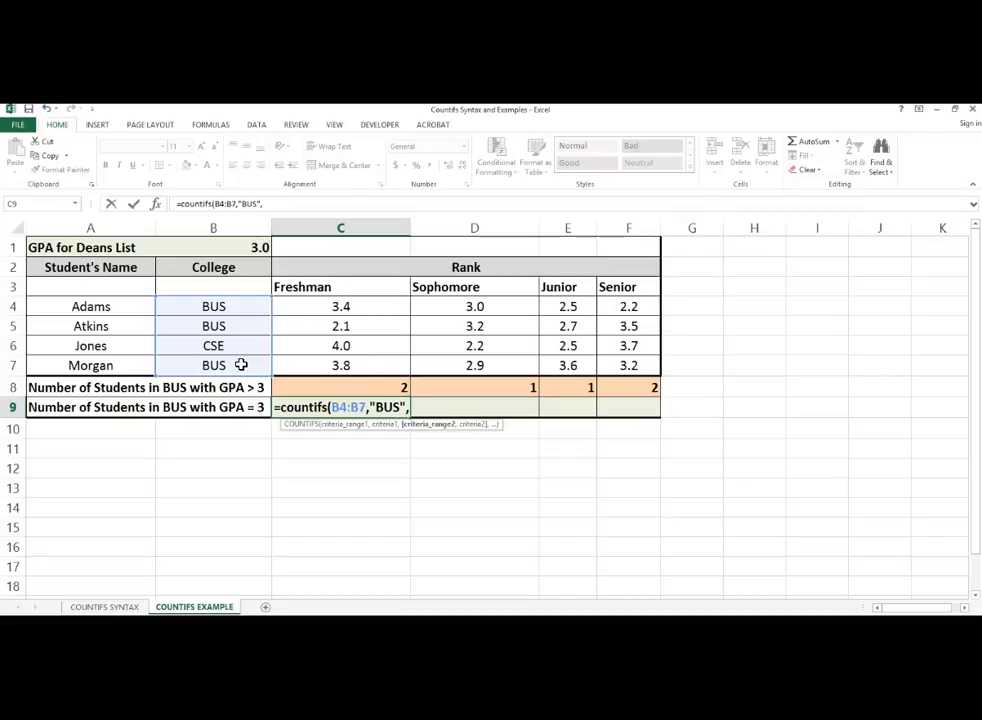
- Complete the C9 COUNTIFS formula with the Freshman GPA range C4:C7 and the Deans List GPA cell B1 as its criterion
{"action": "left_click_drag", "start_coordinate": [344, 307], "coordinate": [365, 364]}
{"action": "type", "text": ","}
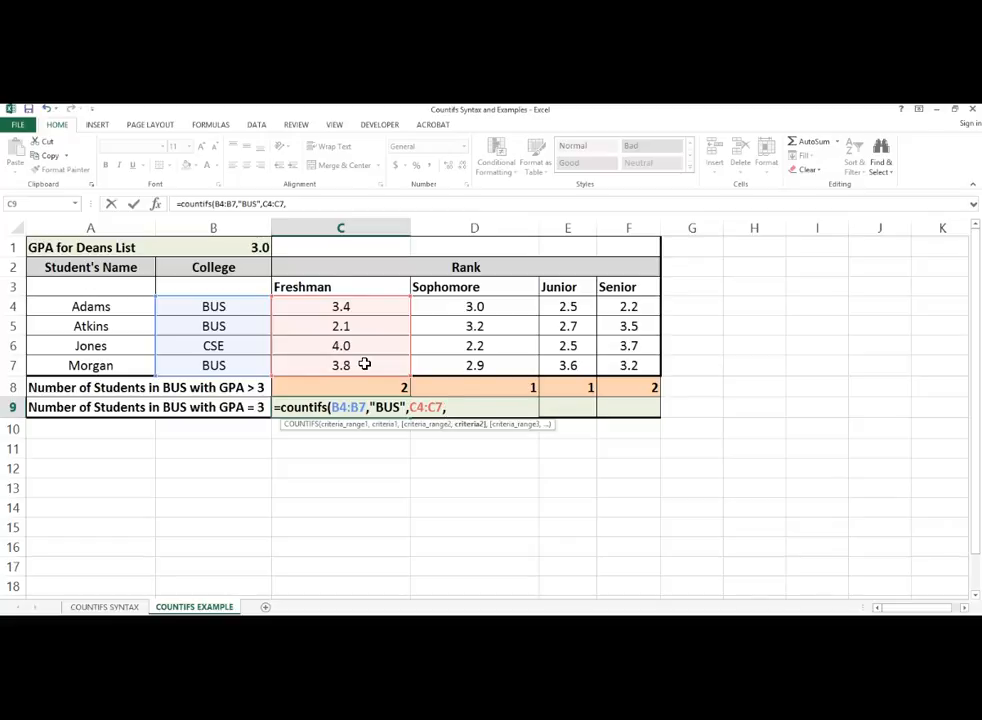
{"action": "left_click", "coordinate": [257, 247]}
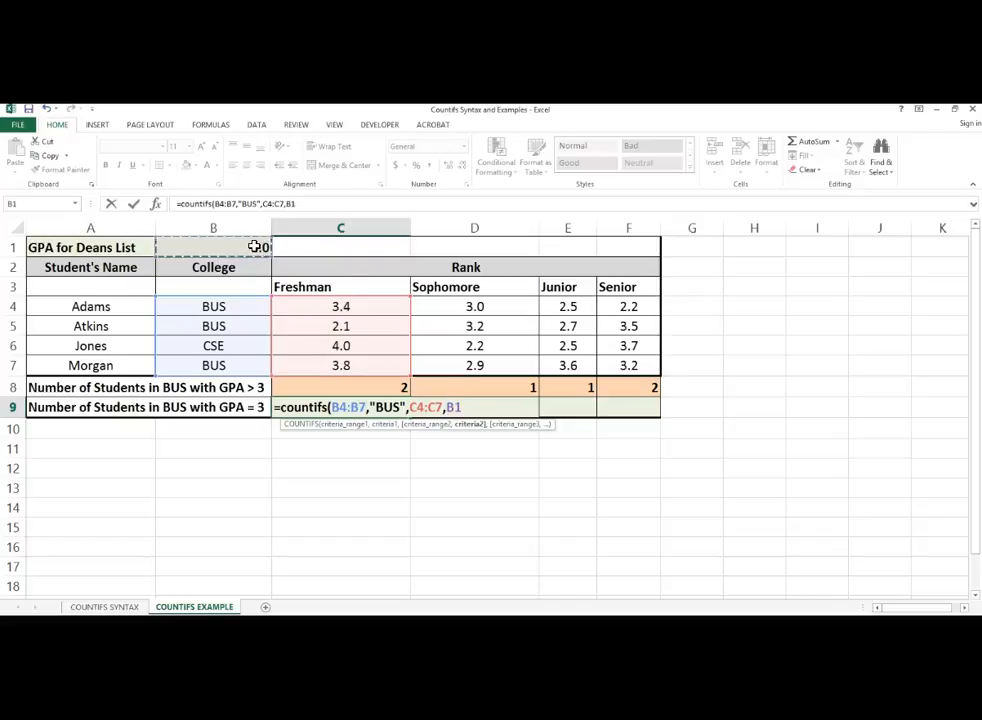
{"action": "type", "text": ")"}
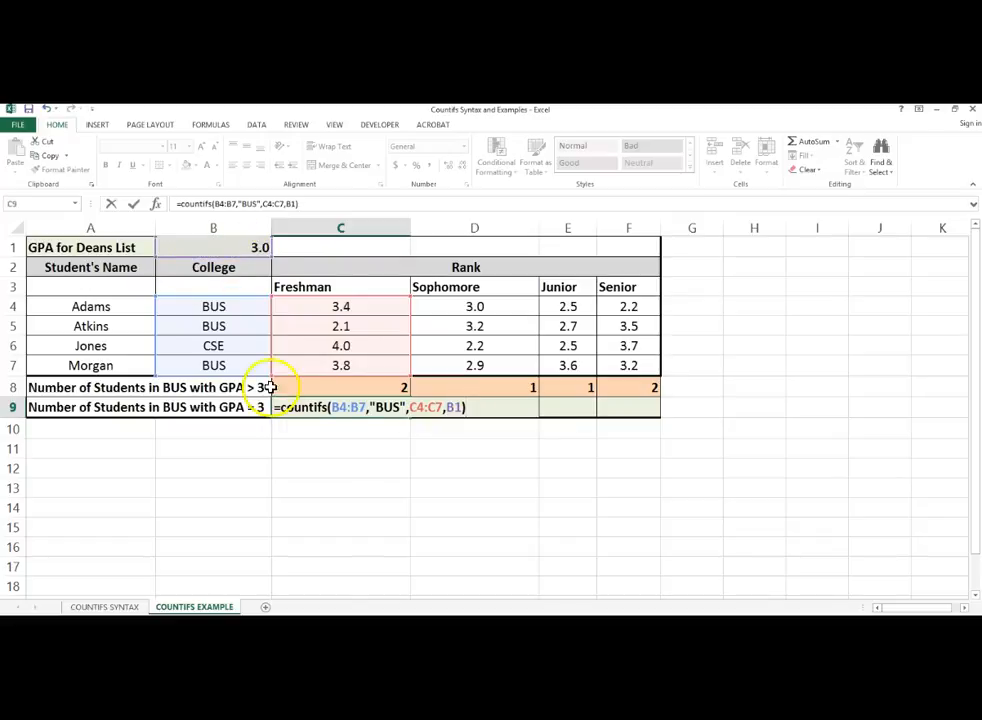
- Lock column B in the C9 formula by changing its references to $B4:$B7 and $B1, and copy the formula across D9:F9
{"action": "left_click", "coordinate": [334, 408]}
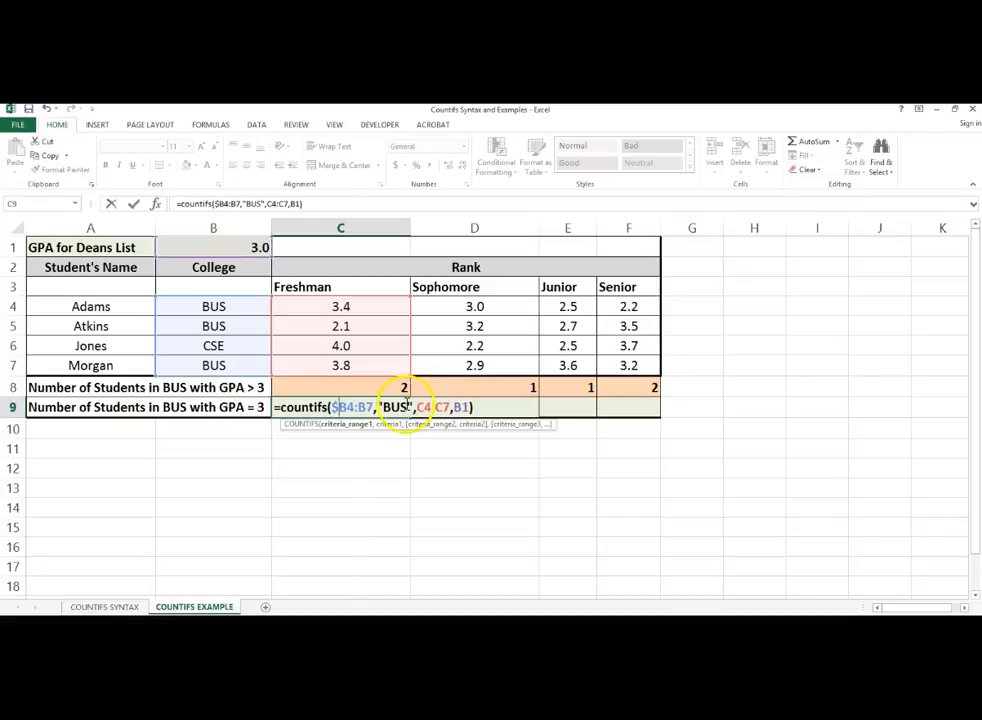
{"action": "left_click", "coordinate": [334, 408]}
{"action": "type", "text": "$"}
{"action": "left_click", "coordinate": [360, 408]}
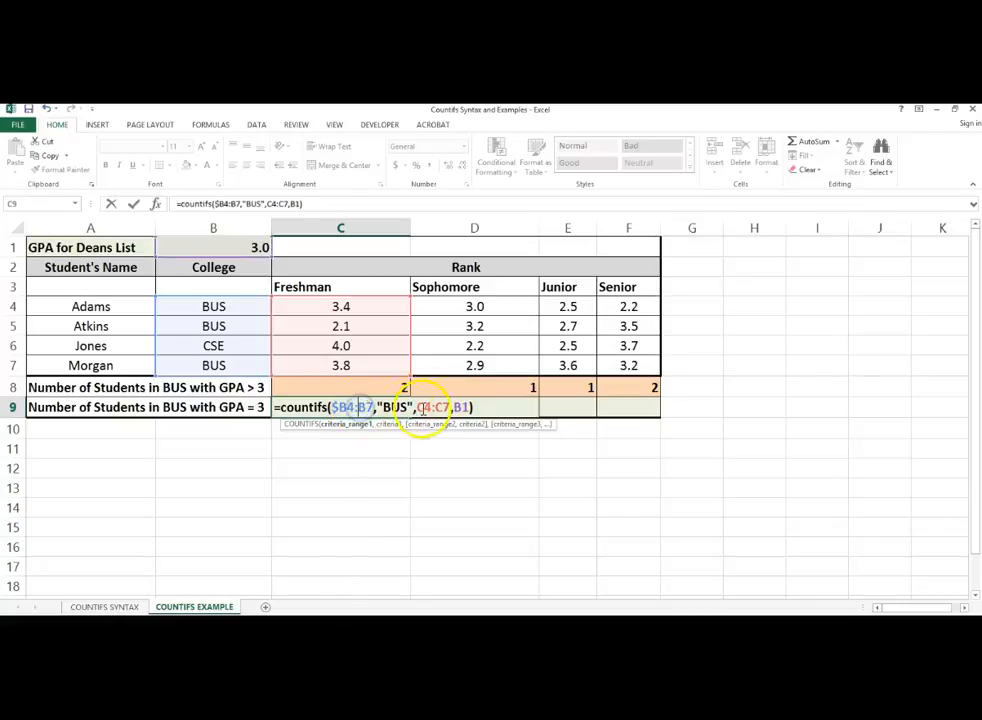
{"action": "type", "text": "$"}
{"action": "left_click", "coordinate": [462, 408]}
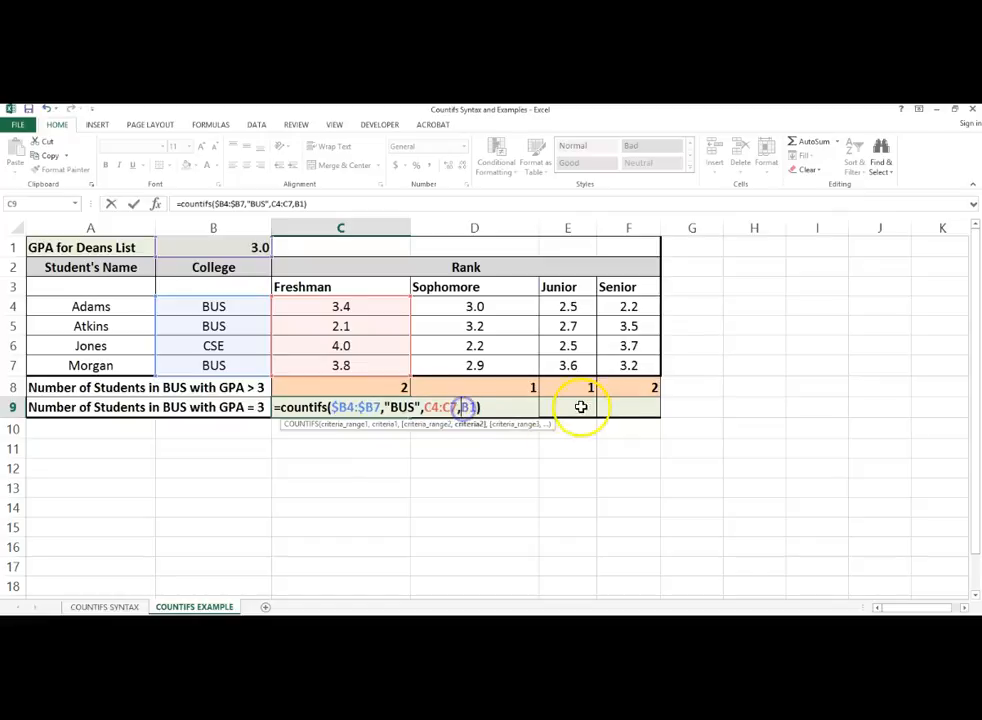
{"action": "type", "text": "$"}
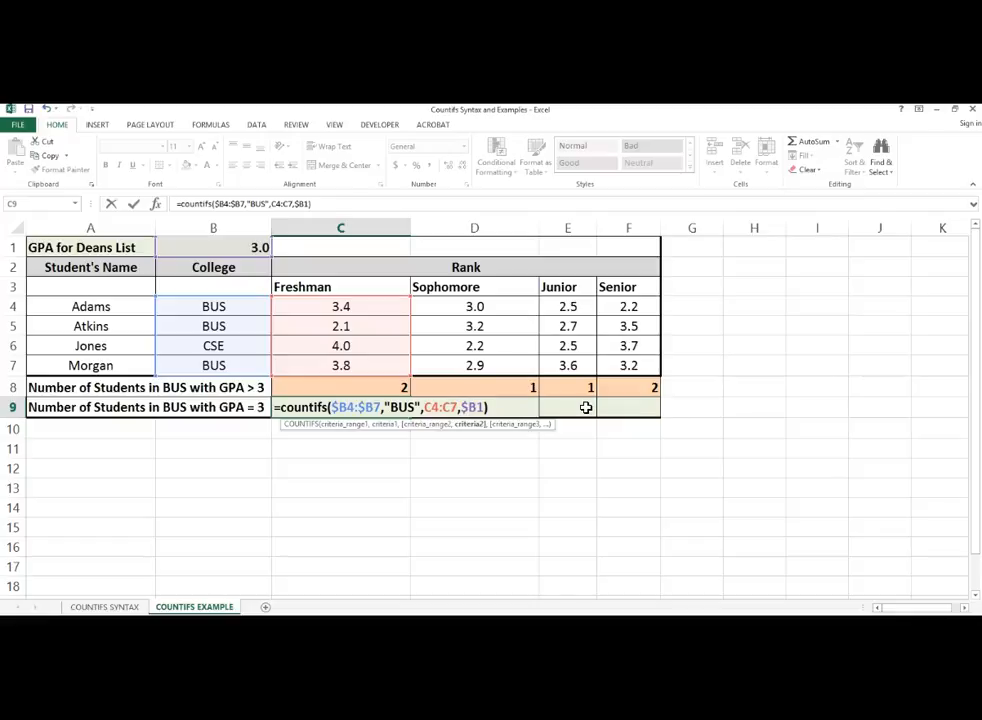
{"action": "key", "text": "Return"}
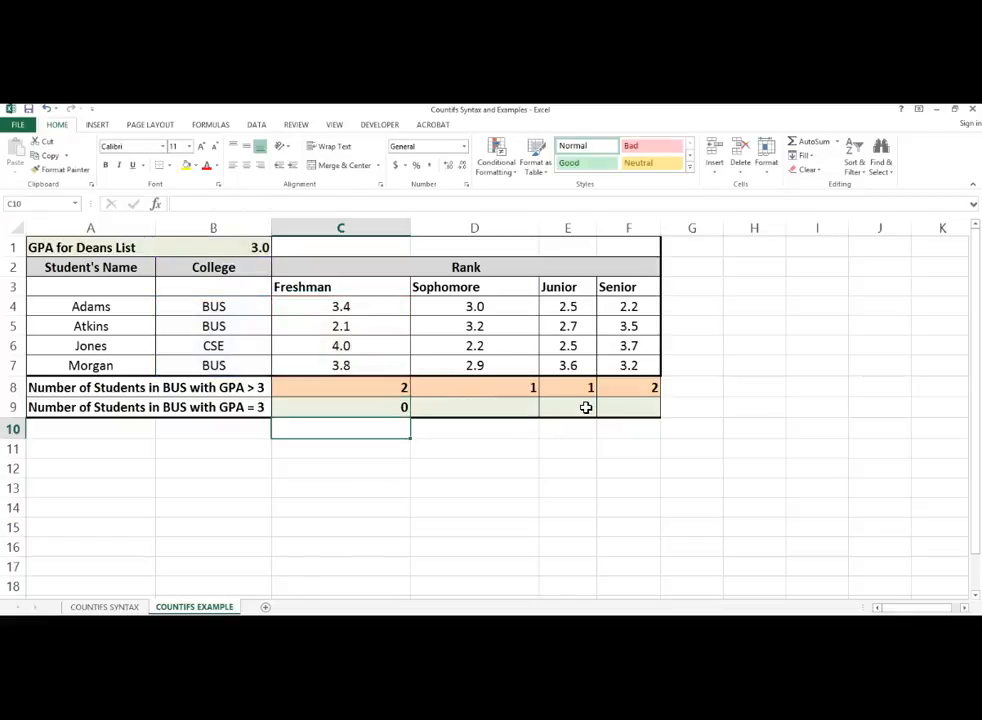
{"action": "left_click", "coordinate": [403, 408]}
{"action": "left_click_drag", "start_coordinate": [508, 437], "coordinate": [643, 440]}
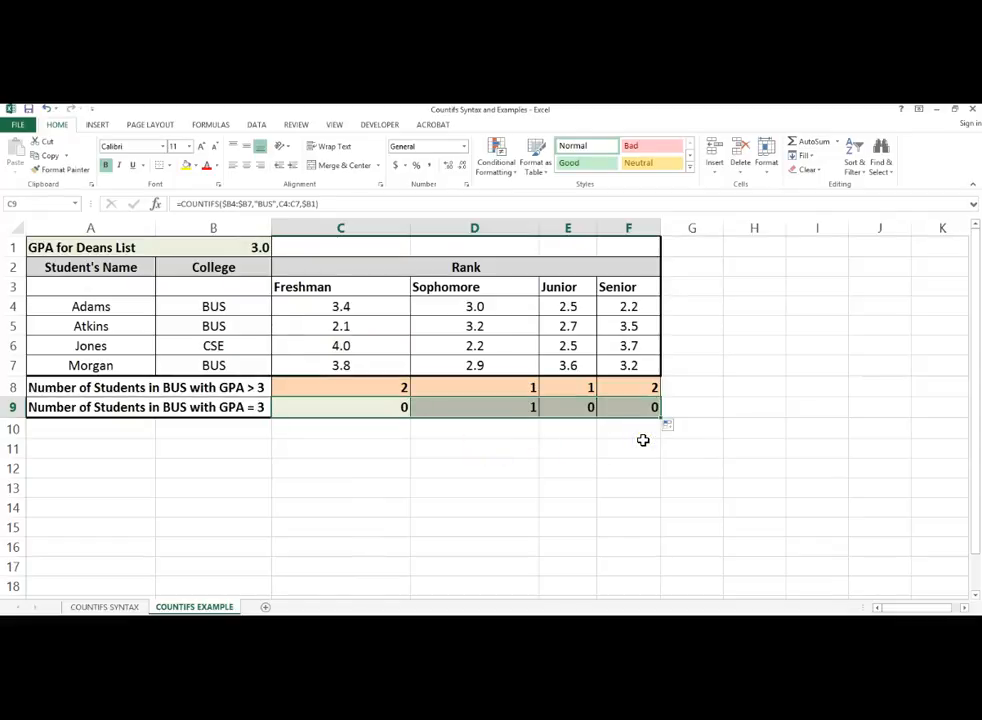